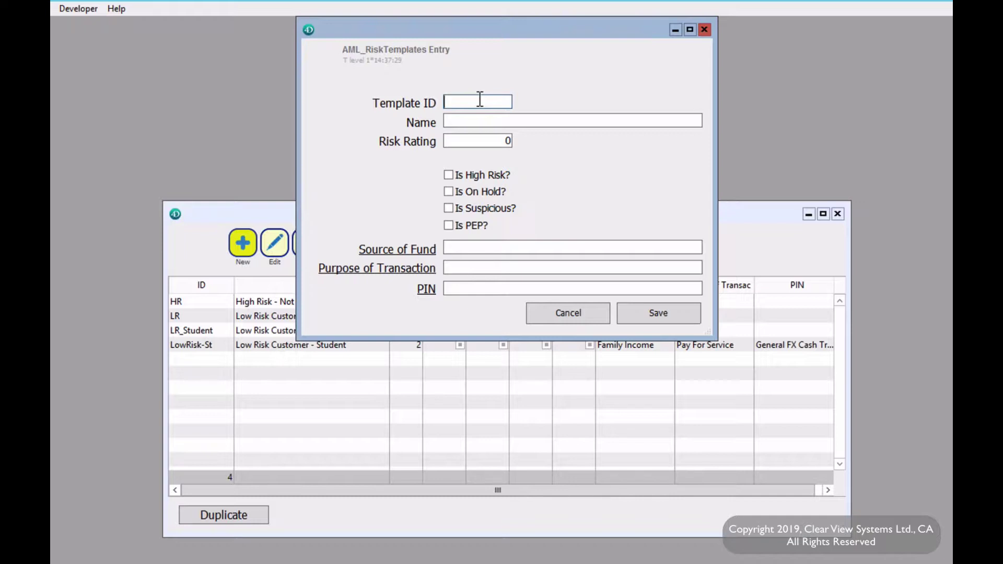
- Enter HiRisk-PEP as the risk template's ID and High Risk Government Official - PEP as its name
{"action": "type", "text": "HiRisk-PEP"}
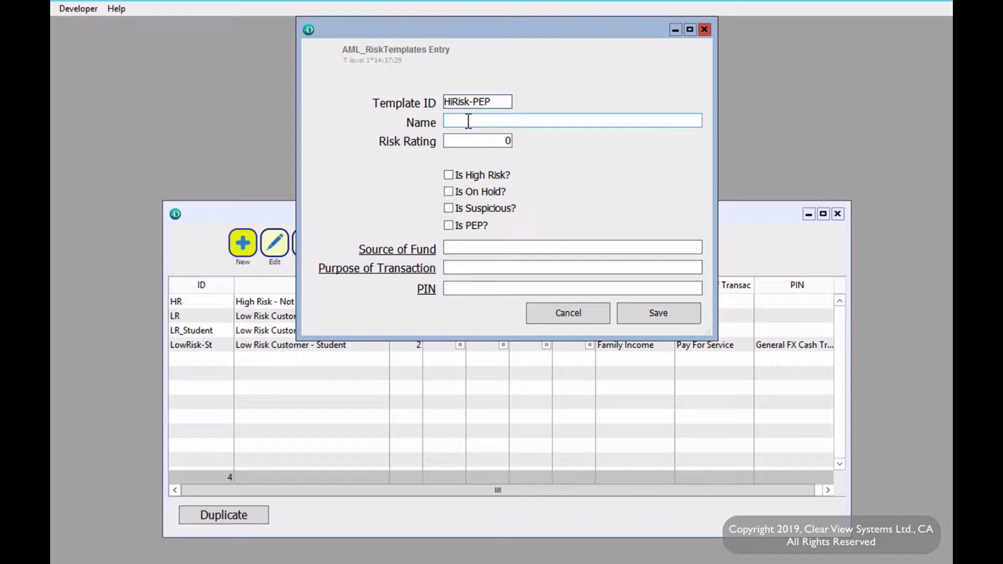
{"action": "left_click", "coordinate": [469, 121]}
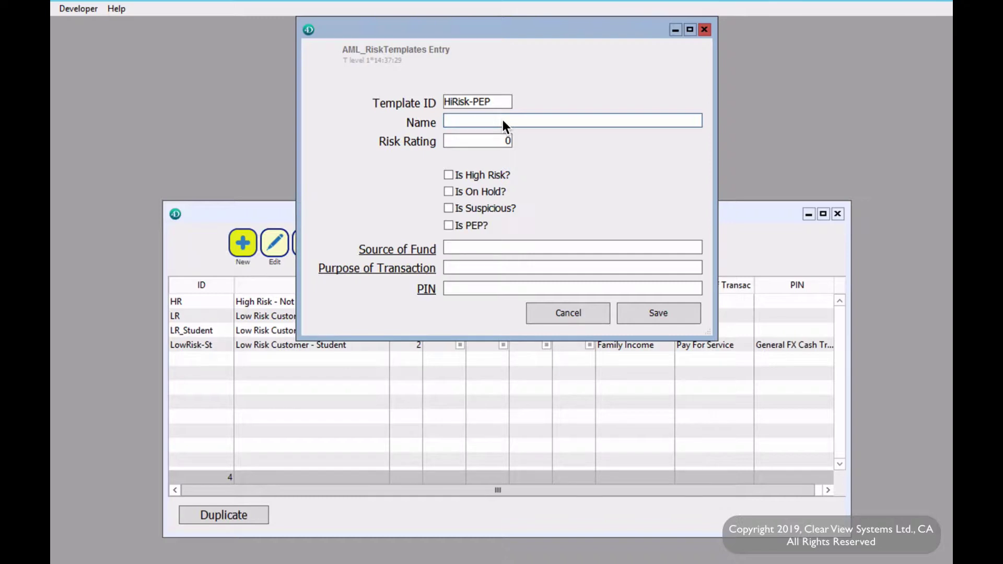
{"action": "type", "text": "High Risk Government Official - PEP"}
{"action": "key", "text": "Tab"}
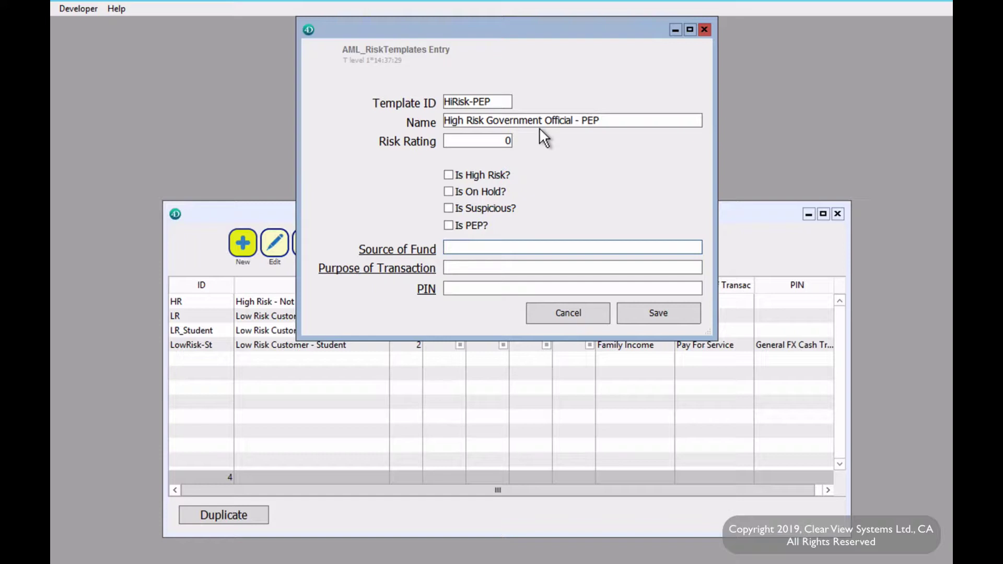
- Set the template's risk rating to 5 and flag it as high risk and PEP
{"action": "left_click", "coordinate": [489, 142]}
{"action": "type", "text": "5"}
{"action": "left_click", "coordinate": [447, 176]}
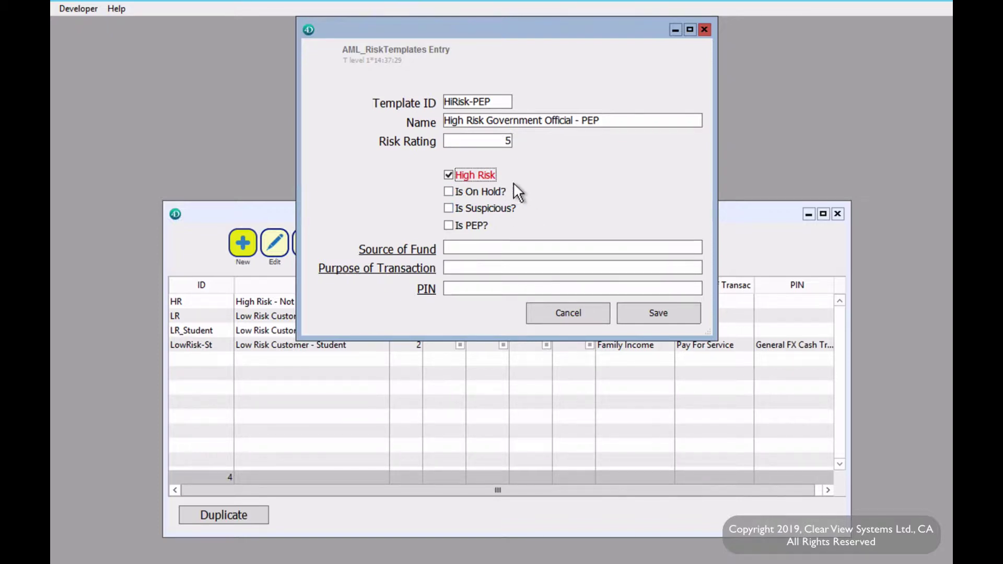
{"action": "left_click", "coordinate": [448, 224]}
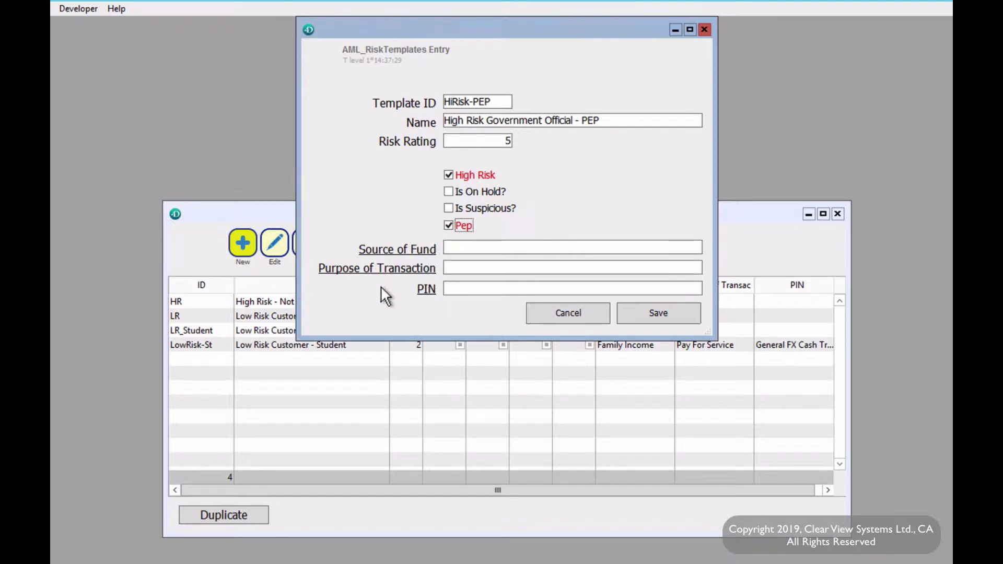
- Choose Personal Income as the template's source of fund and Foreign Exchange as its purpose of transaction
{"action": "left_click", "coordinate": [396, 249]}
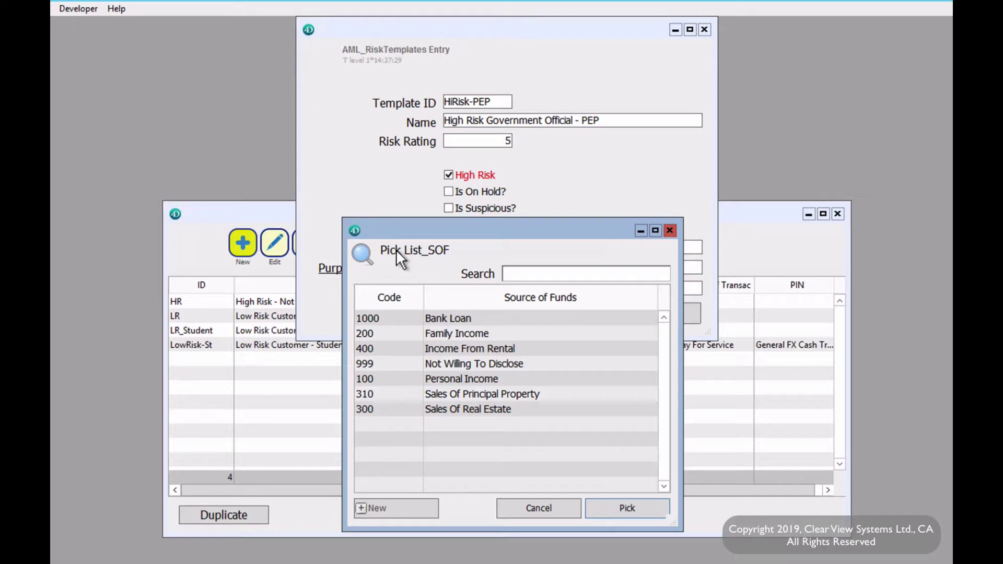
{"action": "left_click", "coordinate": [476, 376]}
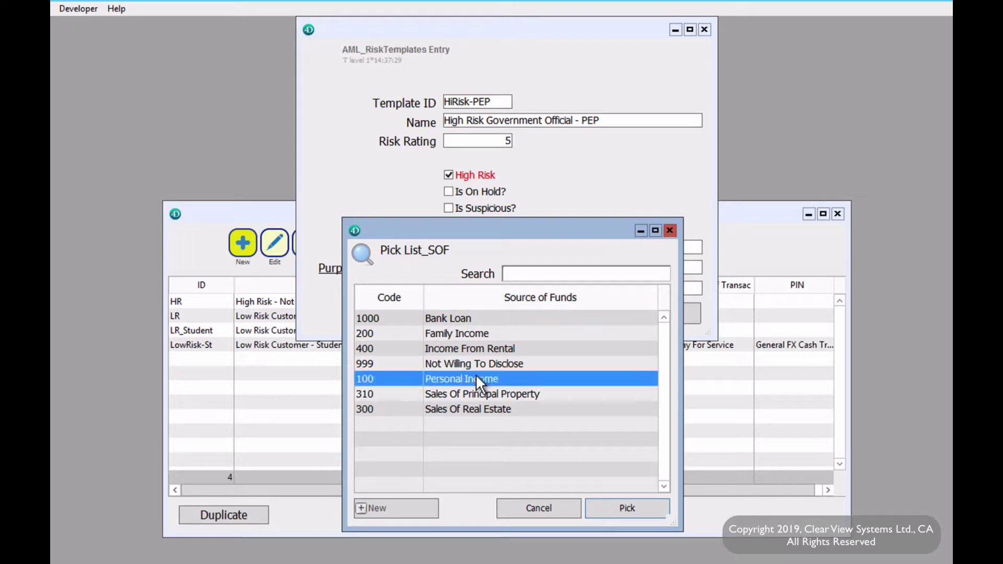
{"action": "left_click", "coordinate": [621, 502]}
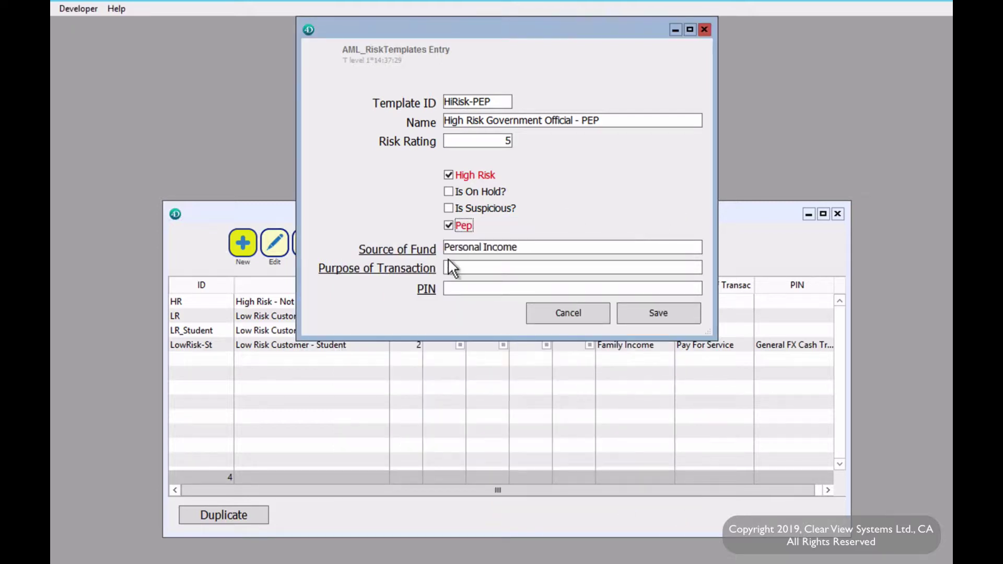
{"action": "left_click", "coordinate": [399, 266]}
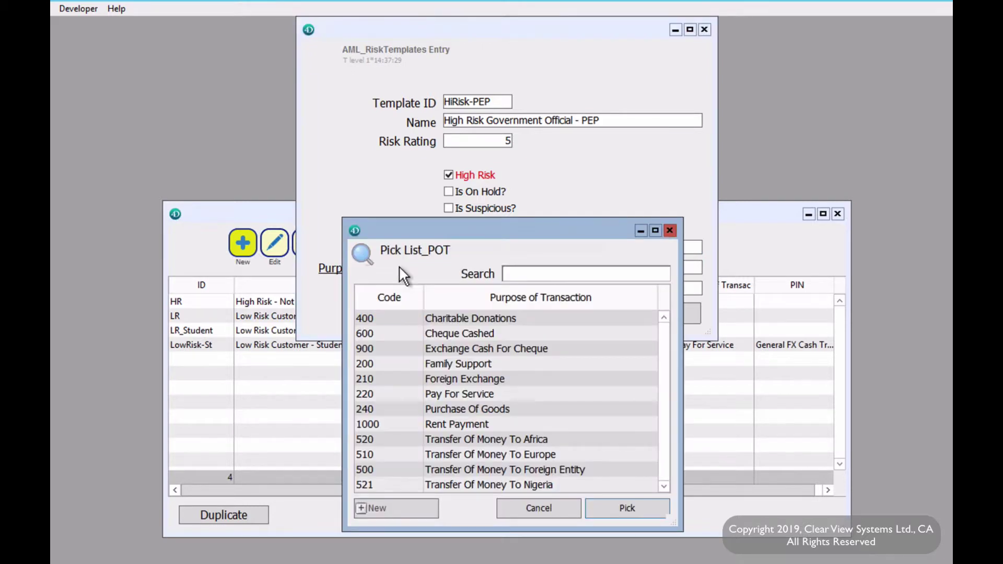
{"action": "left_click", "coordinate": [460, 379]}
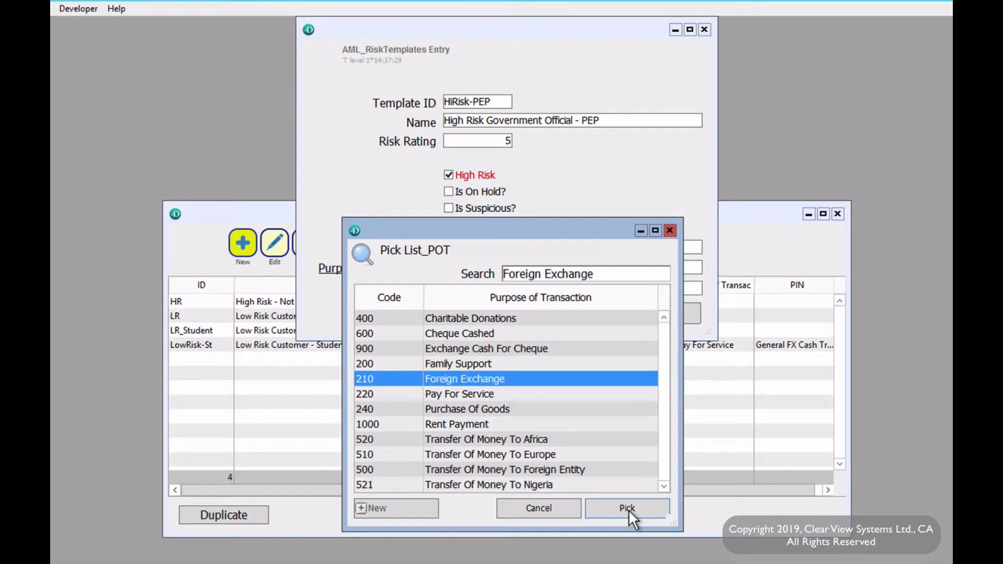
{"action": "left_click", "coordinate": [629, 509]}
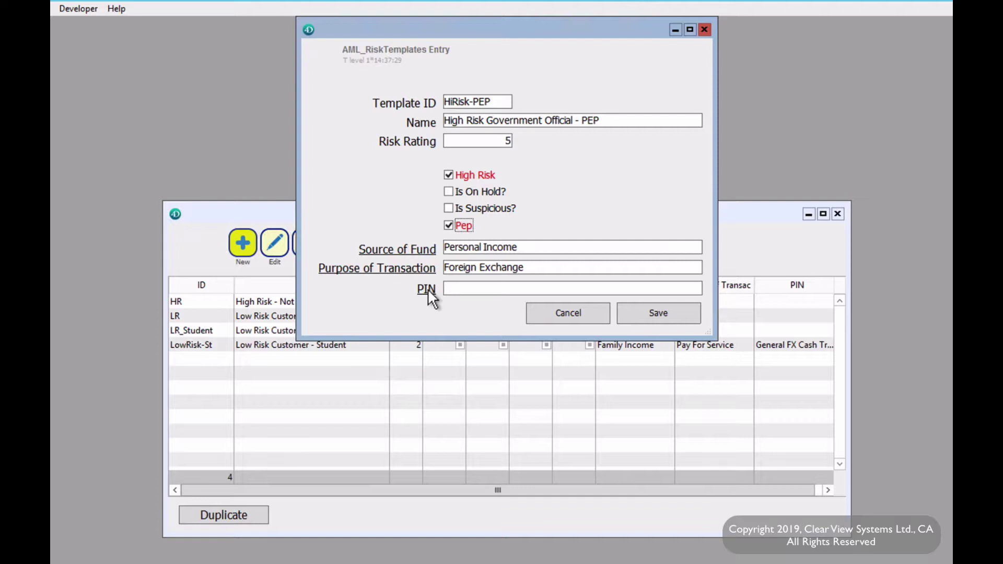
- Choose General FX Cash Trading as the template's purpose of business relationship (PIN)
{"action": "left_click", "coordinate": [427, 288]}
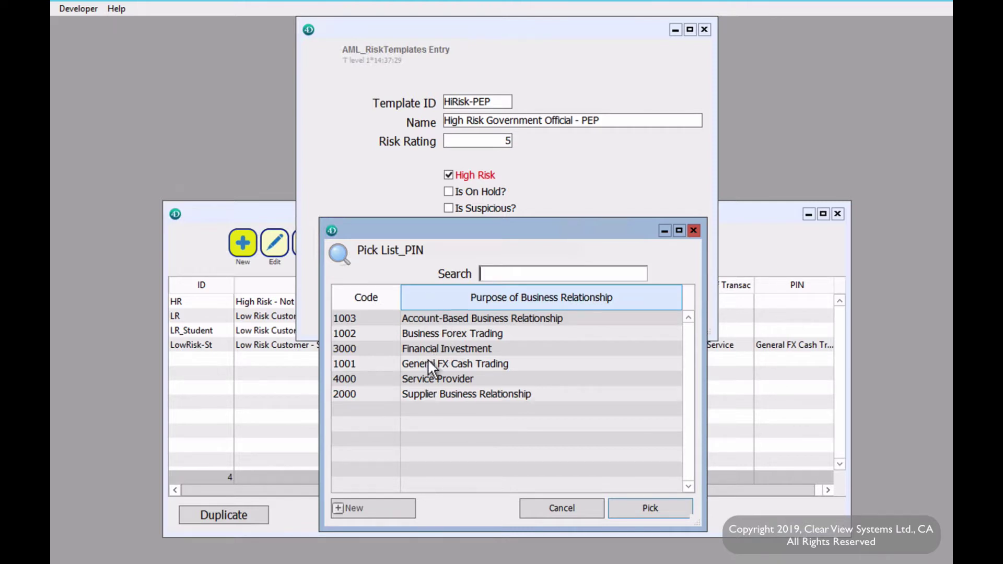
{"action": "left_click", "coordinate": [486, 364]}
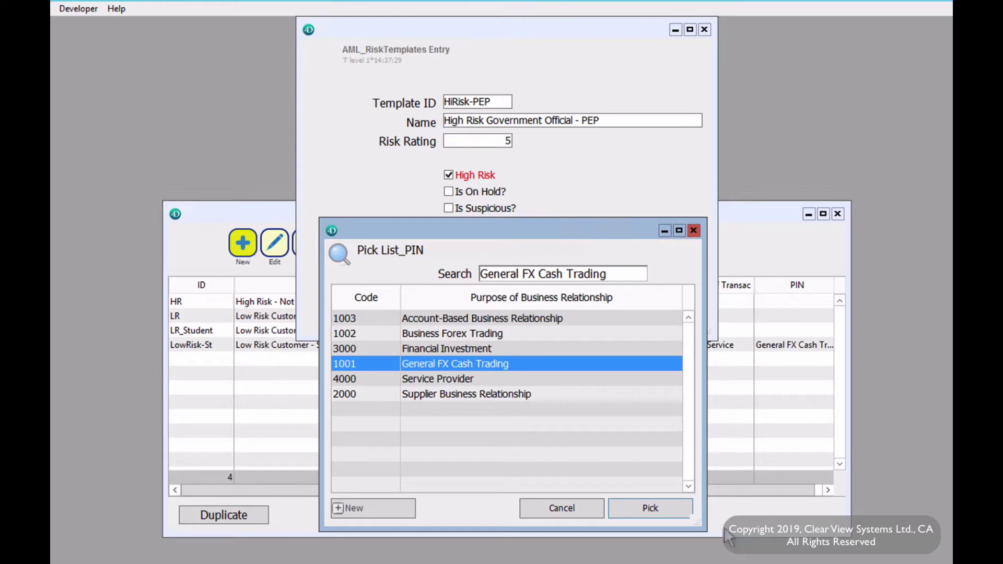
{"action": "left_click", "coordinate": [661, 507]}
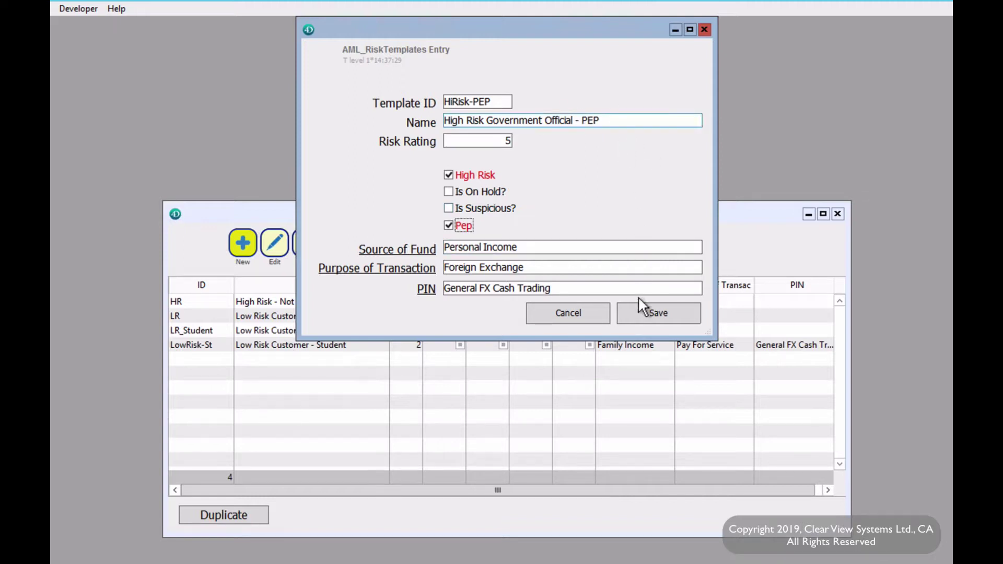
- Save the new risk template and list all AML risk templates
{"action": "left_click", "coordinate": [641, 311]}
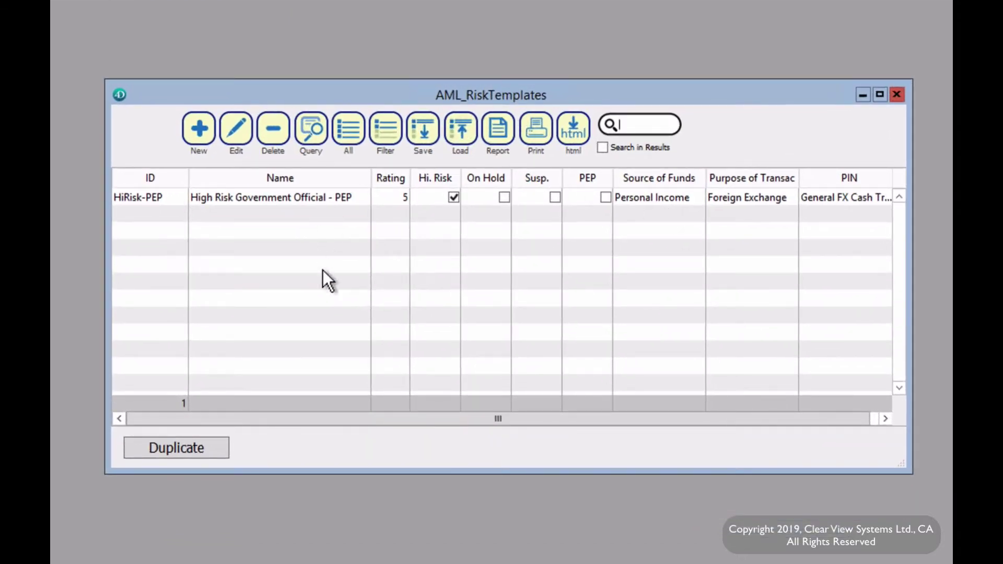
{"action": "left_click", "coordinate": [349, 127]}
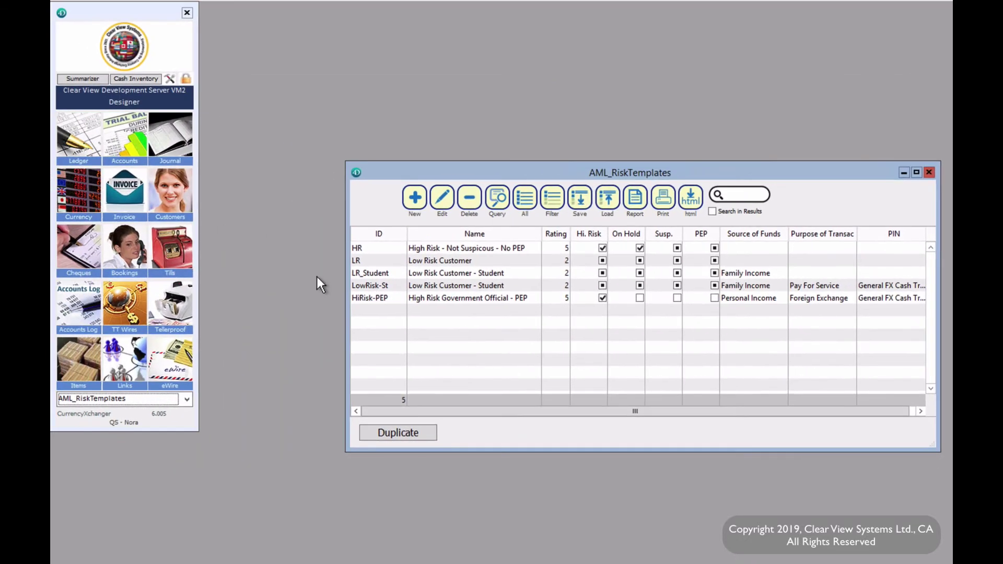
- Find the sample customer by full name in the Customers list and open the customer's activity and risk review
{"action": "left_click", "coordinate": [181, 194]}
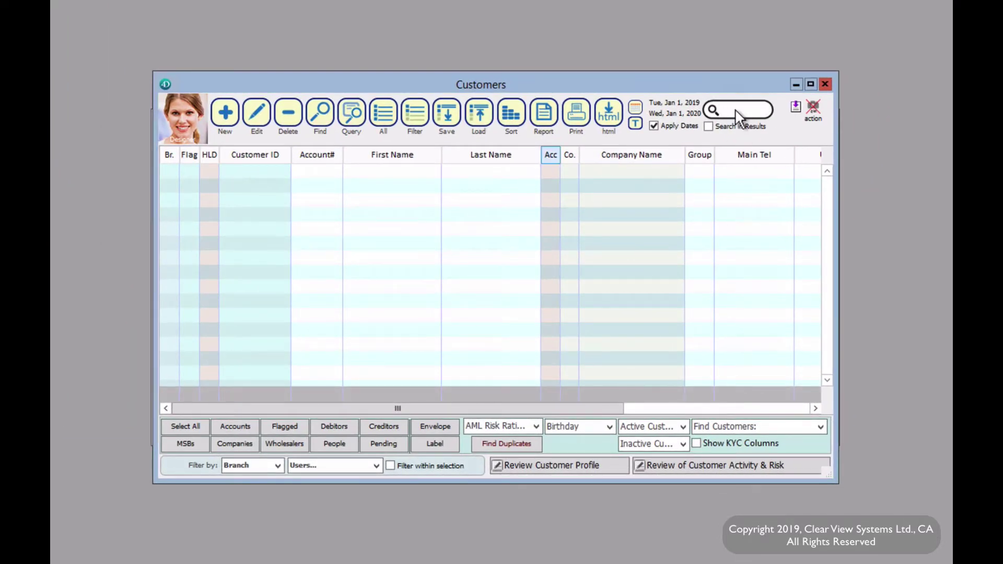
{"action": "type", "text": "sally sample"}
{"action": "key", "text": "Return"}
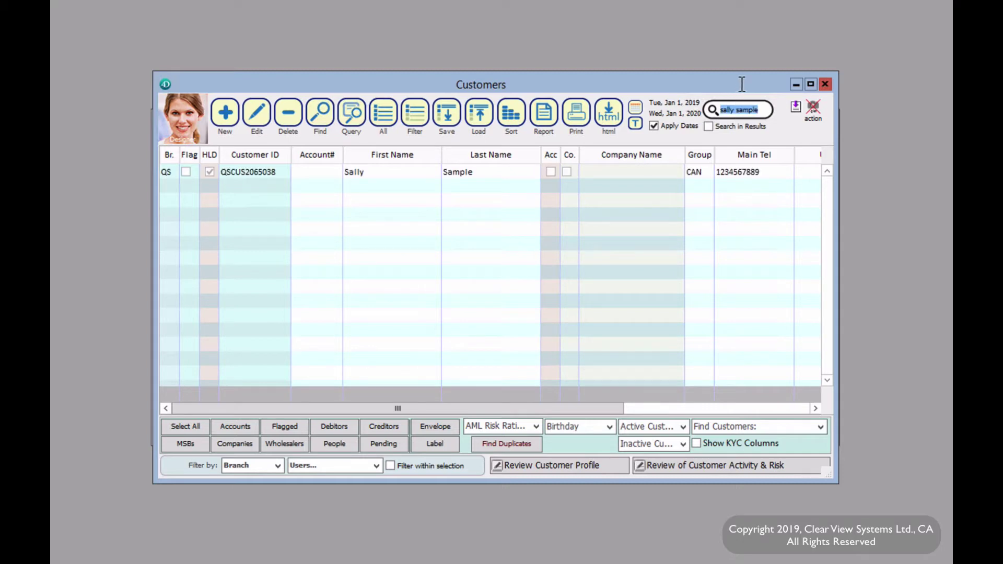
{"action": "left_click", "coordinate": [387, 173]}
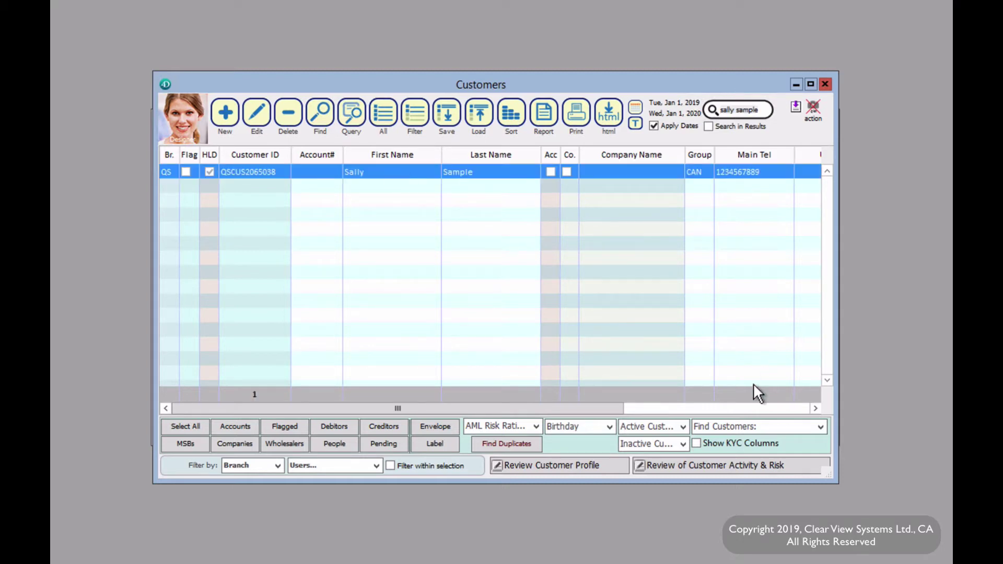
{"action": "left_click", "coordinate": [745, 466]}
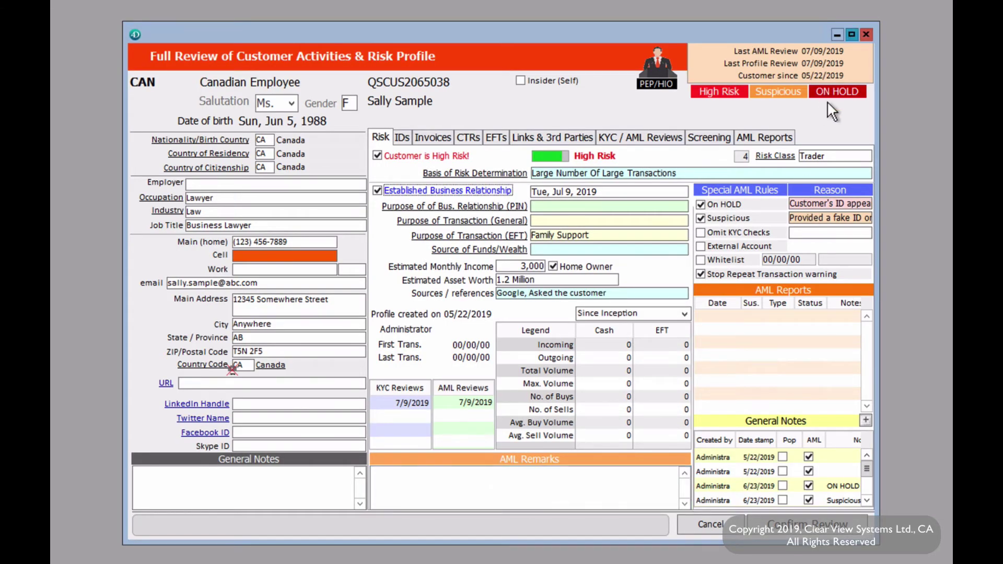
- Replace the customer's risk class with the HiRisk-PEP template, looked up by HiRisk
{"action": "key", "text": "Tab"}
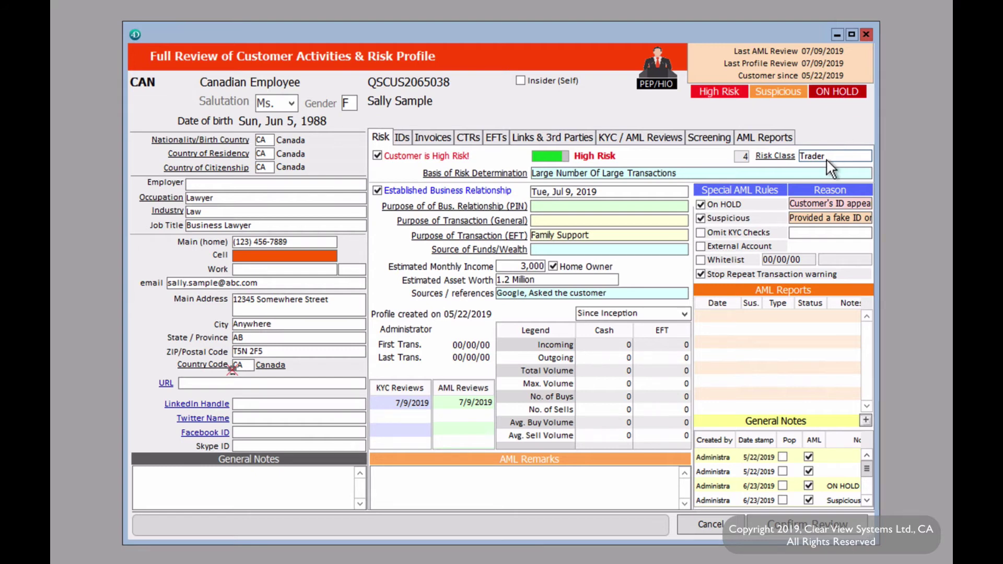
{"action": "key", "text": "ctrl+a"}
{"action": "key", "text": "BackSpace"}
{"action": "type", "text": "HiRisk"}
{"action": "key", "text": "Tab"}
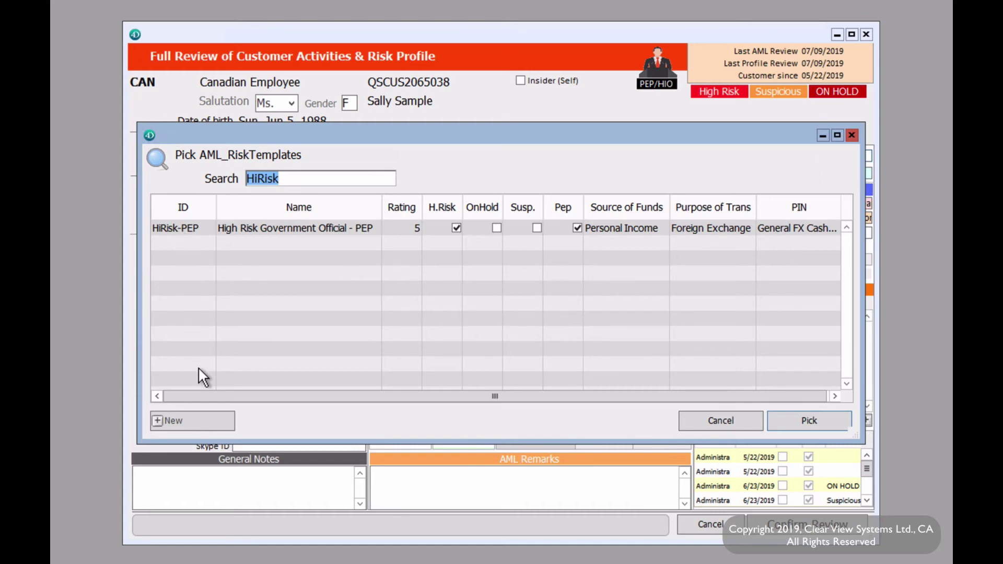
{"action": "left_click", "coordinate": [272, 229]}
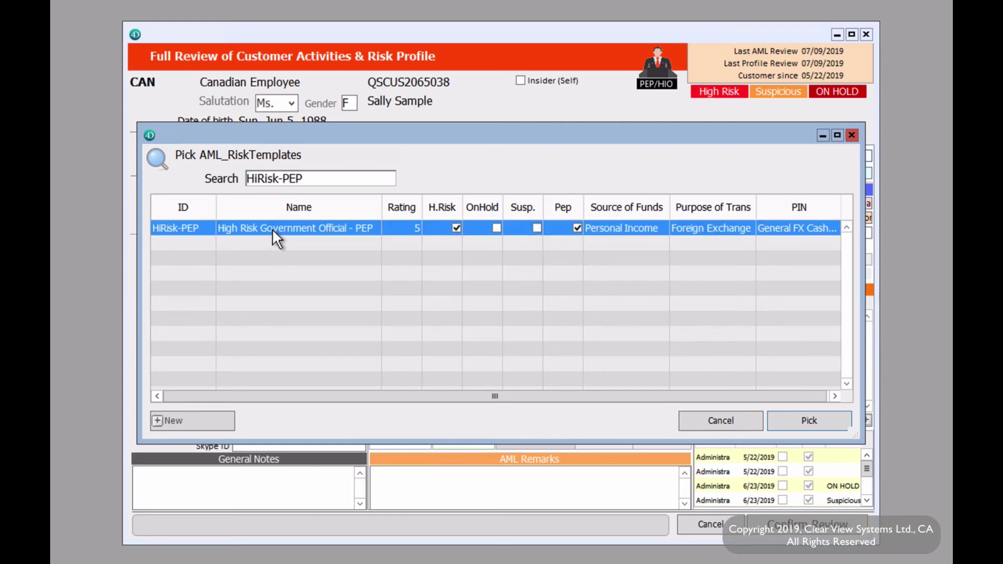
{"action": "left_click", "coordinate": [795, 423]}
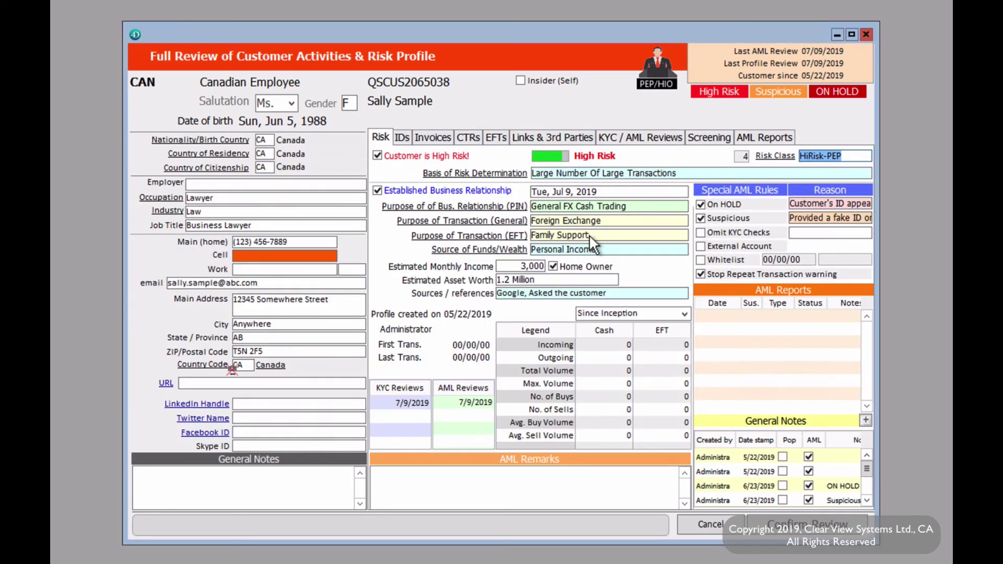